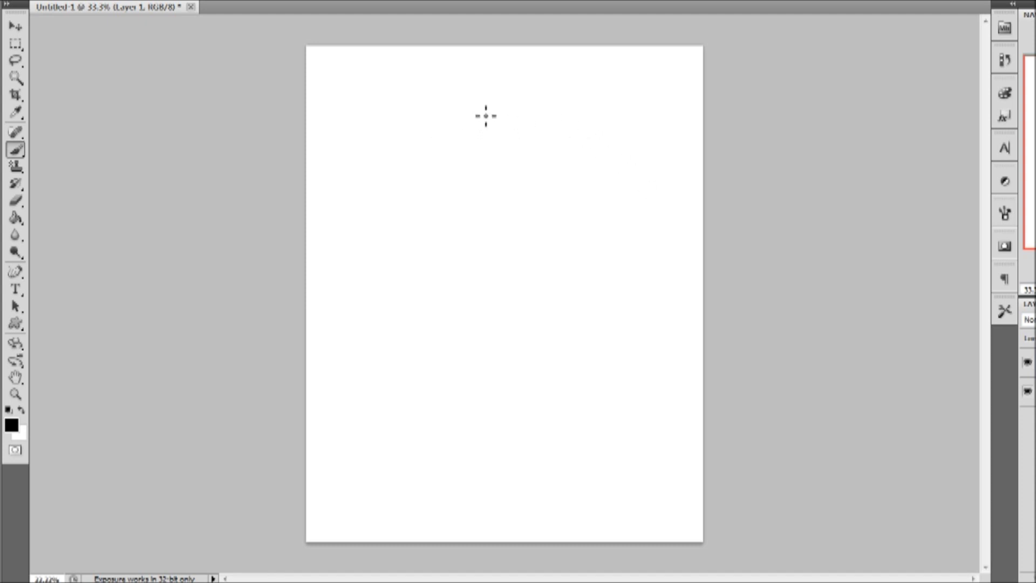
Draw a tall vertical line down the page with a short horizontal tick at each end.
left_click_drag(464, 114, 494, 115)
mouse_move(484, 120)
left_mouse_down()
mouse_move(550, 502)
mouse_move(542, 510)
left_mouse_up()
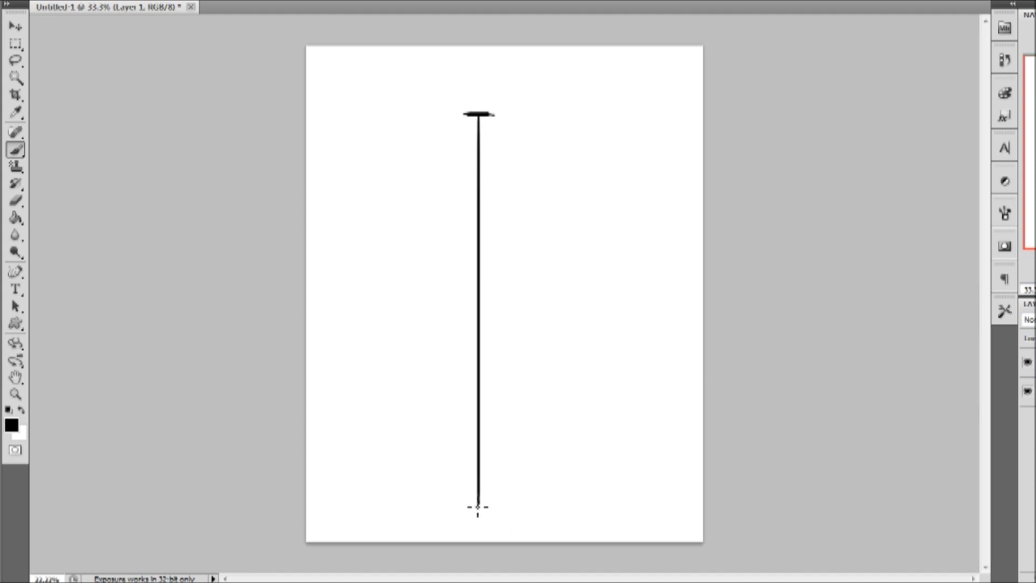
mouse_move(476, 508)
left_mouse_down()
mouse_move(468, 502)
mouse_move(494, 502)
left_mouse_up()
Move the line to the middle of the page and stretch it at both ends to nearly the full page height.
left_click(15, 394)
left_click(417, 1)
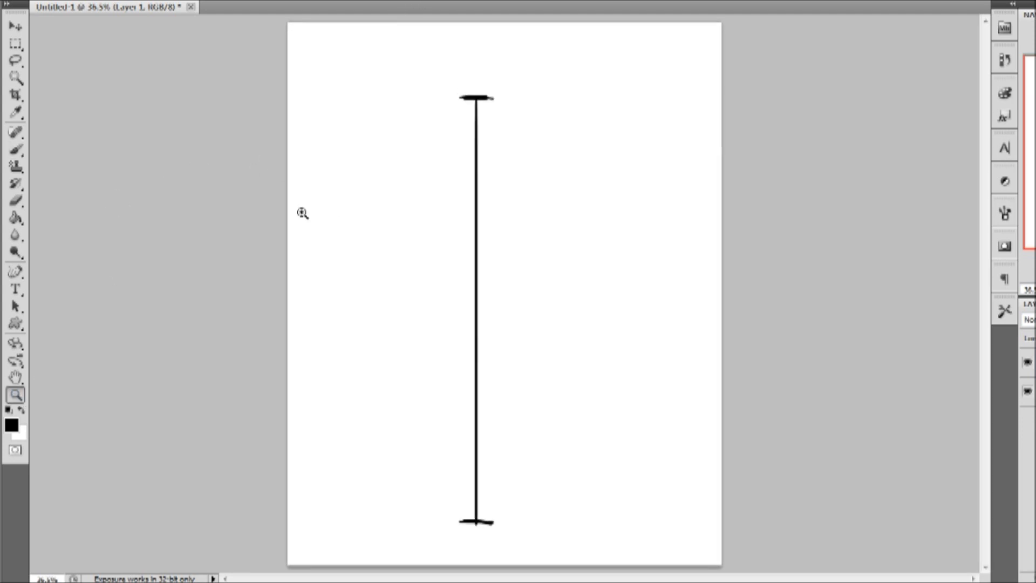
left_click(16, 26)
left_click_drag(475, 169, 494, 157)
key("ctrl+t")
left_click_drag(494, 506, 494, 534)
left_click_drag(495, 76, 496, 56)
key("Return")
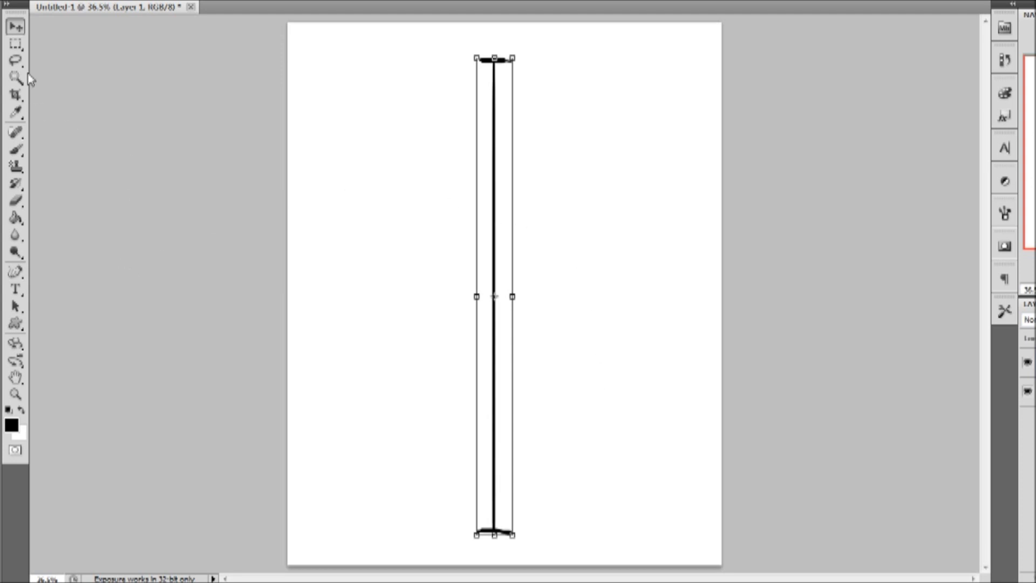
Mark the vertical line with ticks at its halfway point and at every quarter of its upper half.
left_click(15, 149)
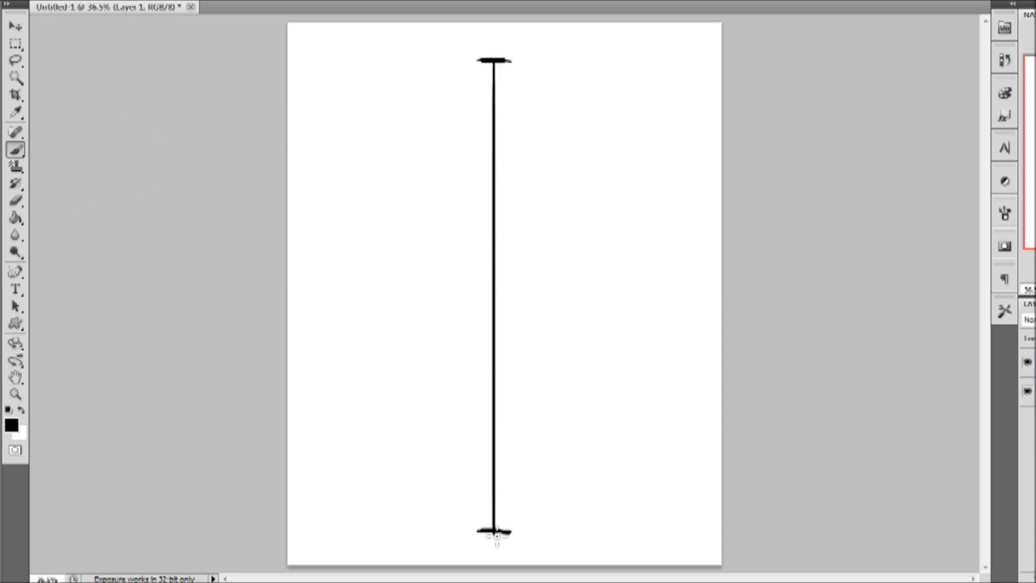
mouse_move(484, 286)
left_mouse_down()
mouse_move(517, 293)
mouse_move(498, 293)
left_mouse_up()
mouse_move(498, 172)
left_mouse_down()
mouse_move(509, 171)
mouse_move(497, 171)
left_mouse_up()
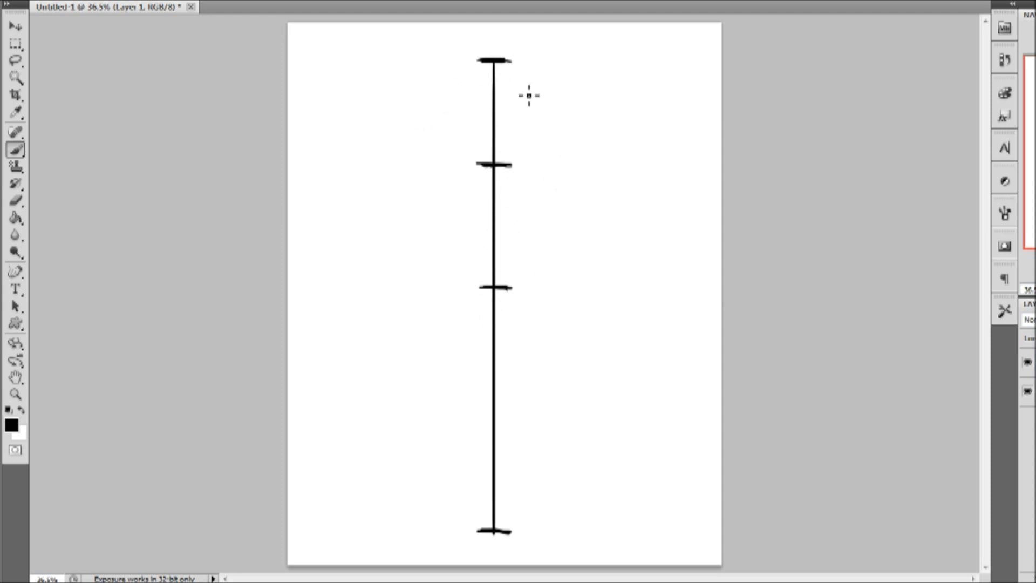
left_click_drag(484, 108, 511, 109)
left_click_drag(484, 230, 512, 227)
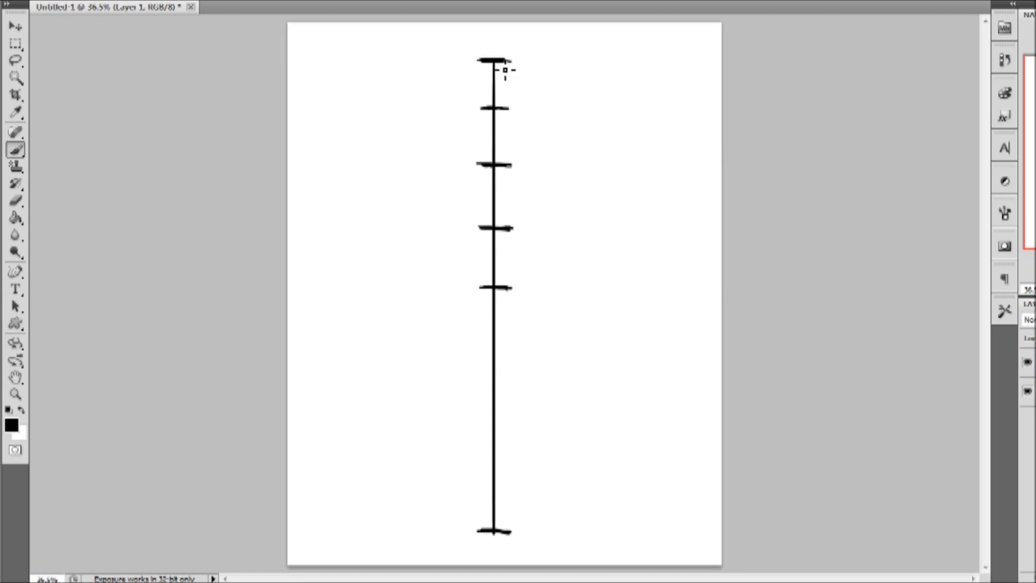
Draw a round head between the top two ticks with short neck strokes, and mark the knees halfway down the lower half.
mouse_move(482, 61)
left_mouse_down()
mouse_move(497, 110)
mouse_move(514, 70)
mouse_move(483, 104)
mouse_move(511, 64)
mouse_move(502, 117)
mouse_move(484, 102)
mouse_move(503, 81)
left_mouse_up()
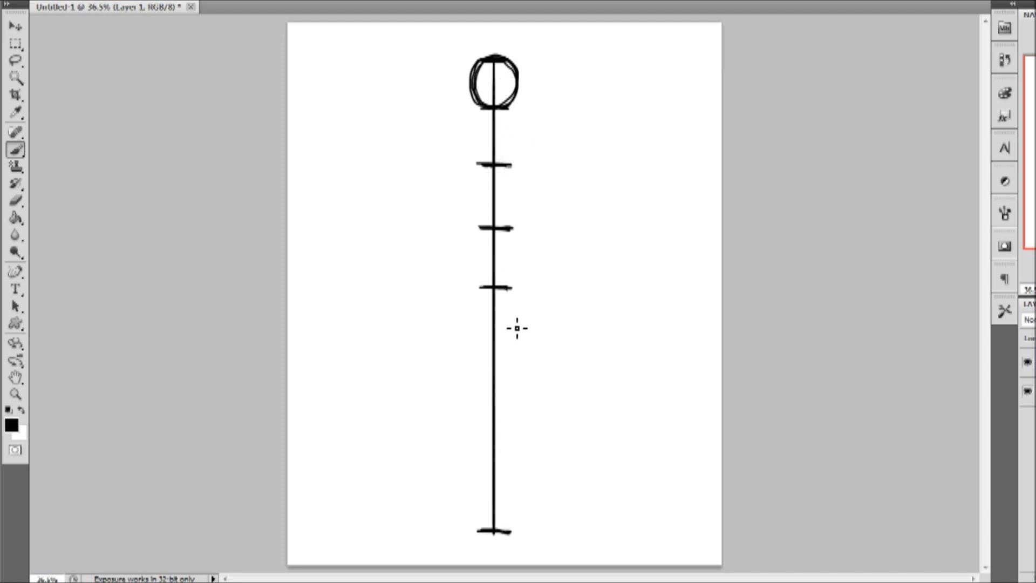
mouse_move(506, 411)
left_mouse_down()
mouse_move(483, 409)
mouse_move(506, 412)
left_mouse_up()
left_click_drag(510, 108, 510, 127)
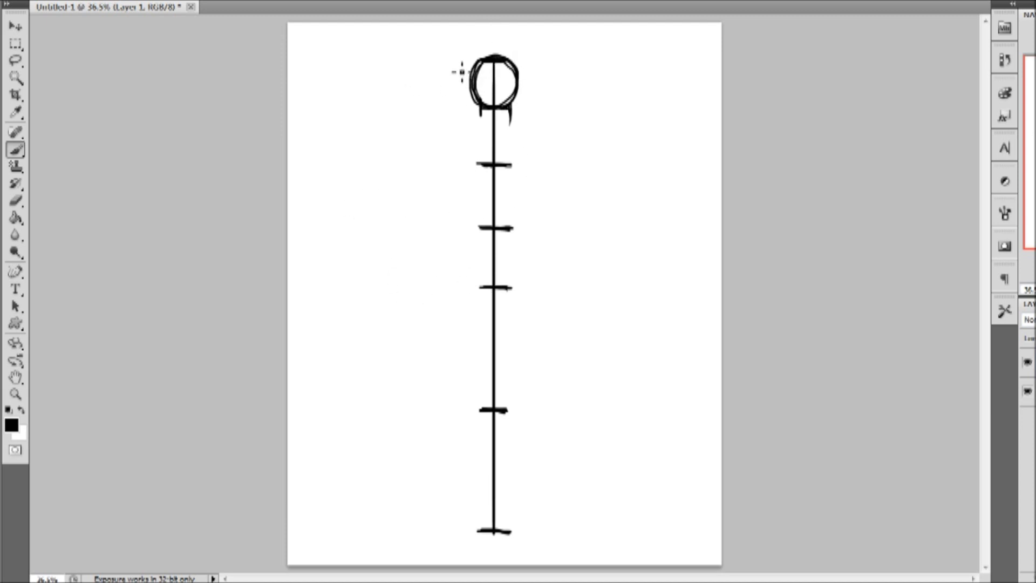
Sketch an oval on each side of the head to gauge the width, and draw matching shoulder and hip lines.
mouse_move(467, 63)
left_mouse_down()
mouse_move(465, 112)
mouse_move(478, 84)
mouse_move(456, 71)
mouse_move(453, 110)
mouse_move(470, 58)
left_mouse_up()
mouse_move(539, 72)
left_mouse_down()
mouse_move(540, 113)
mouse_move(531, 70)
mouse_move(550, 93)
mouse_move(532, 106)
mouse_move(542, 65)
mouse_move(530, 98)
left_mouse_up()
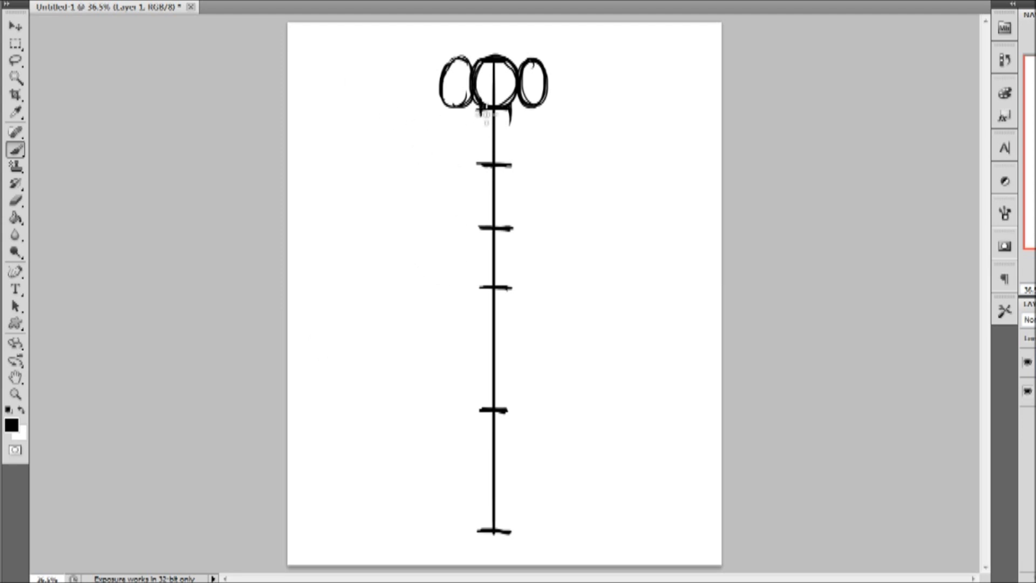
mouse_move(449, 107)
left_mouse_down()
mouse_move(449, 125)
mouse_move(452, 116)
mouse_move(517, 109)
mouse_move(547, 111)
mouse_move(547, 123)
left_mouse_up()
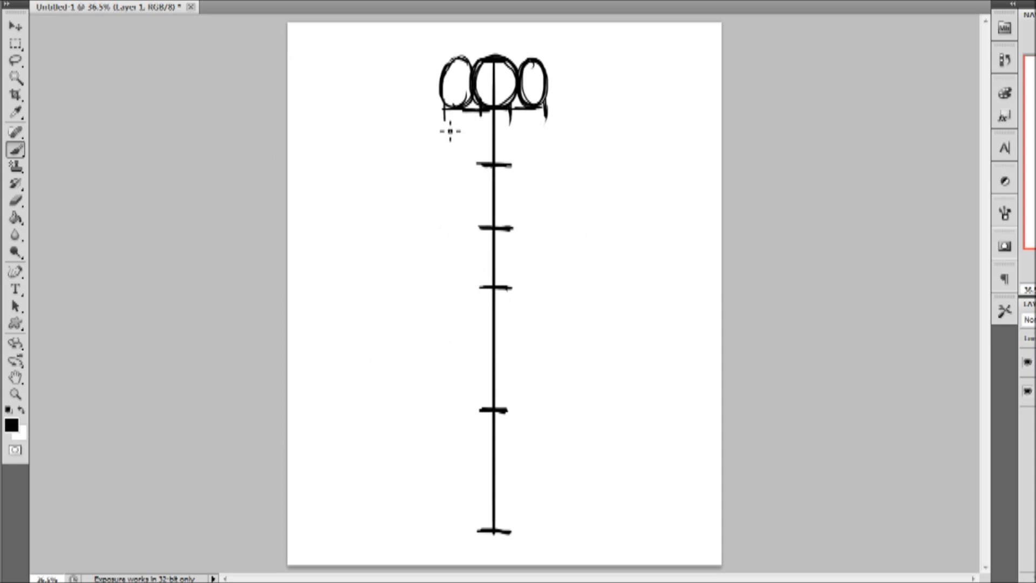
left_click_drag(444, 153, 442, 222)
mouse_move(446, 275)
left_mouse_down()
mouse_move(454, 300)
mouse_move(546, 289)
left_mouse_up()
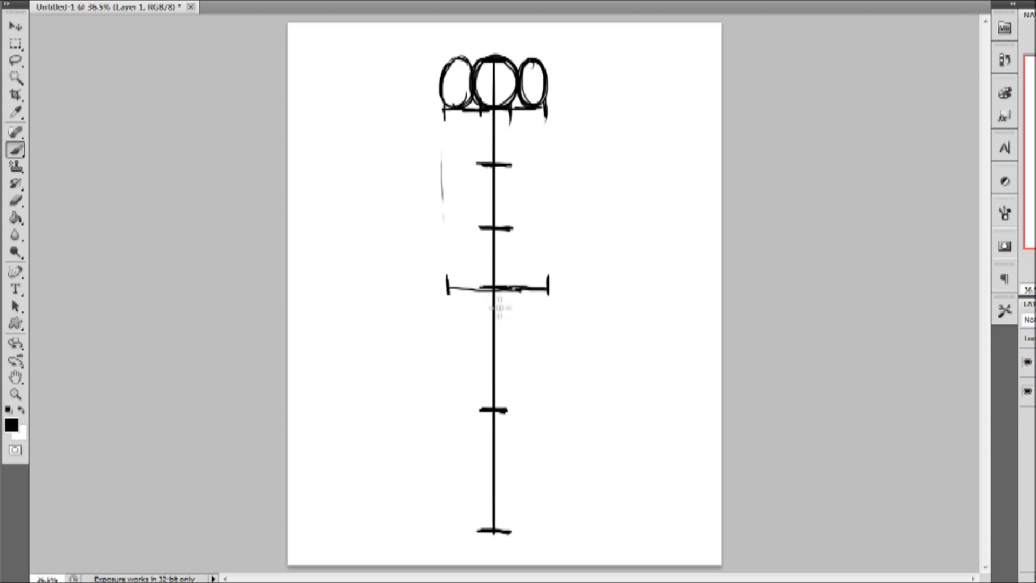
Connect shoulders and hips with opposing triangles of straight lines, and thicken the outer contour from waist to hips.
left_click(493, 294, "shift")
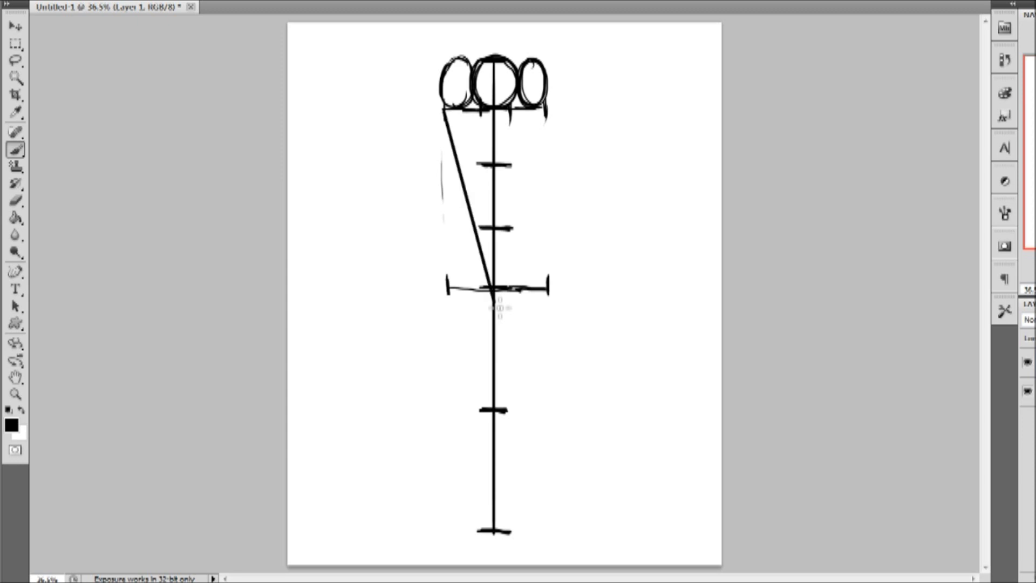
left_click(547, 109, "shift")
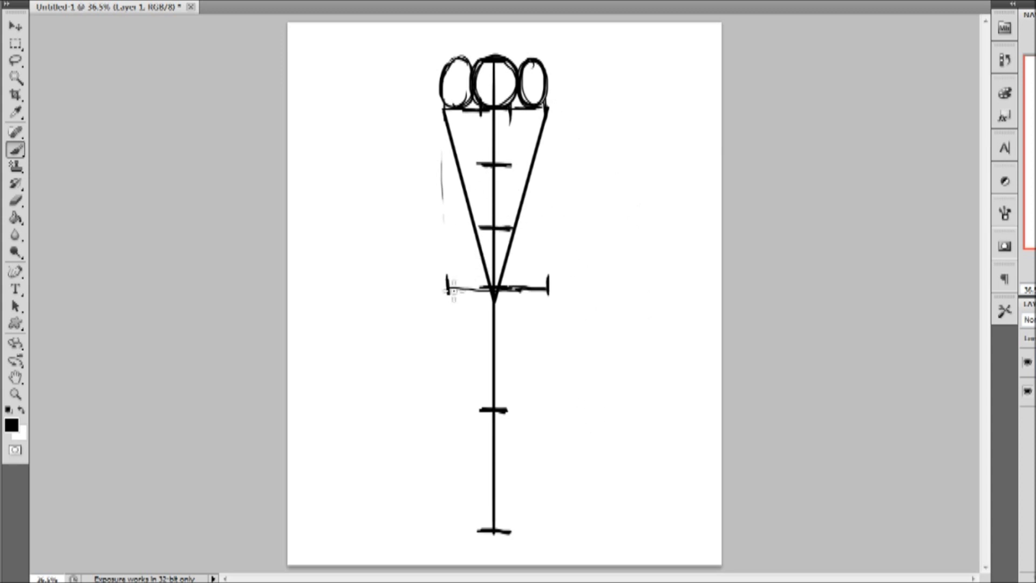
left_click(500, 115, "shift")
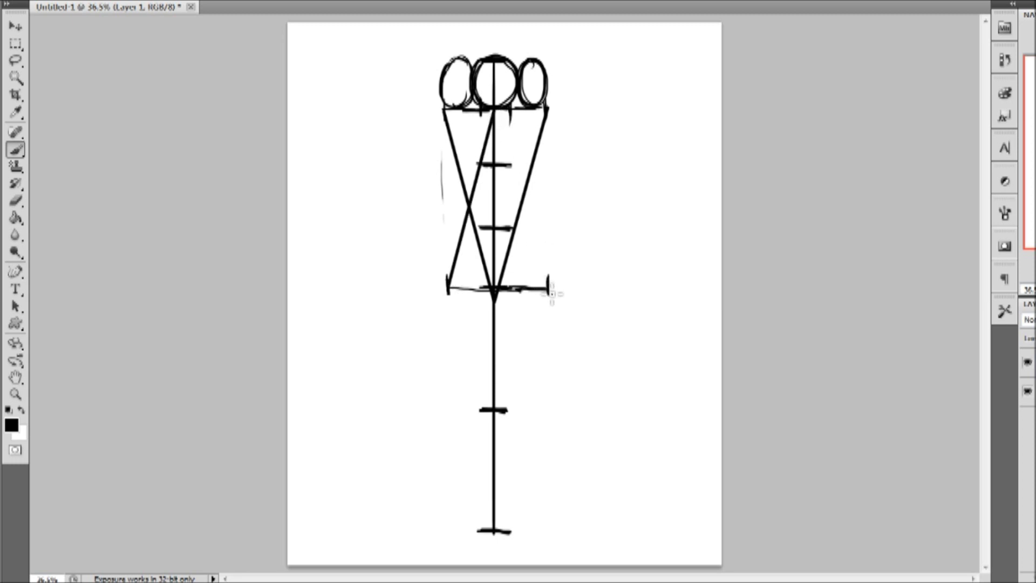
left_click(500, 115, "shift")
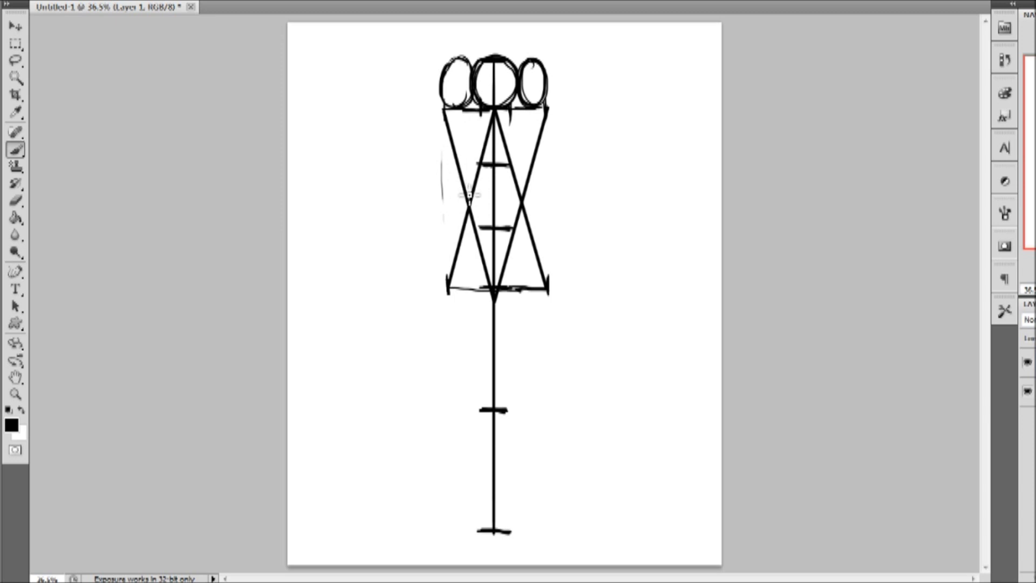
left_click_drag(463, 182, 447, 286)
mouse_move(530, 179)
left_mouse_down()
mouse_move(534, 228)
mouse_move(531, 217)
mouse_move(547, 277)
left_mouse_up()
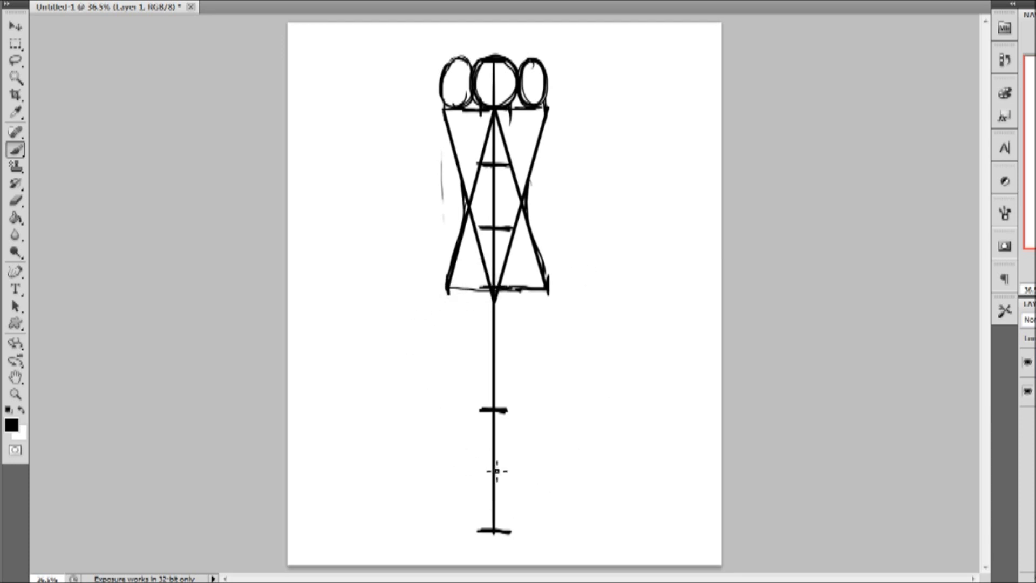
Draw straight lines from both hips to the foot mark and add curved leg contours from the crotch down to the feet.
left_click(496, 533, "shift")
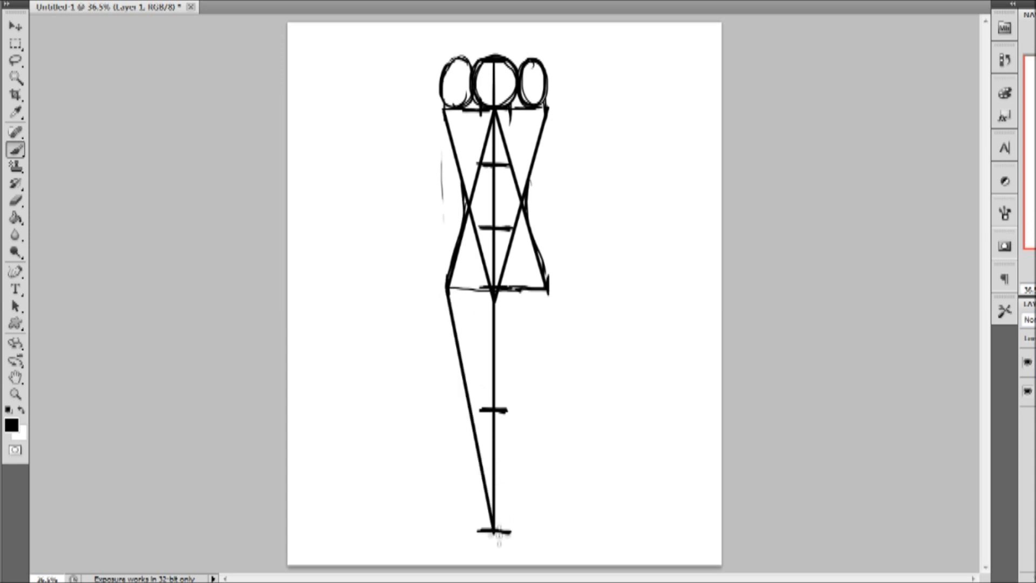
left_click(553, 295)
left_click(499, 536, "shift")
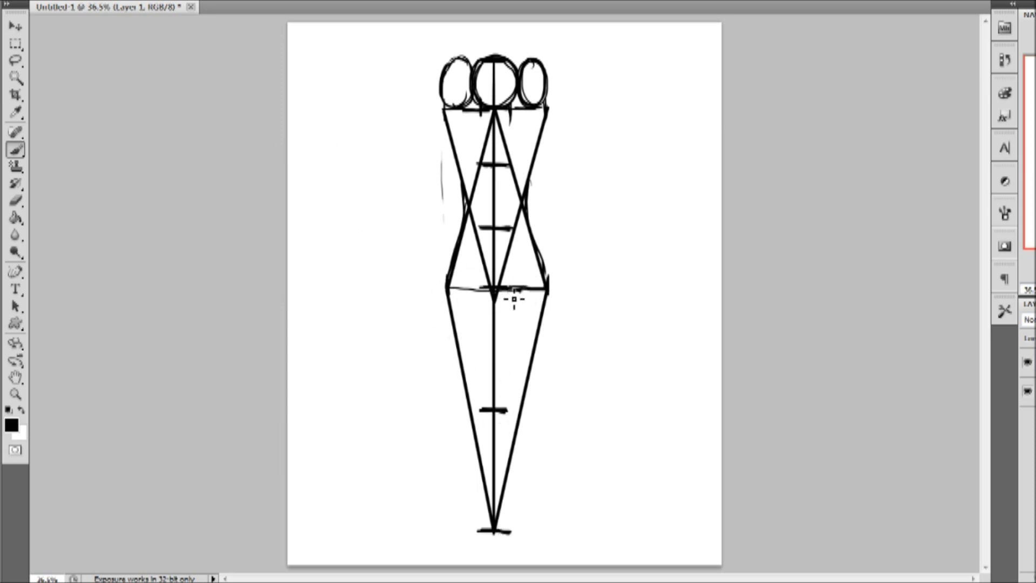
mouse_move(491, 294)
left_mouse_down()
mouse_move(479, 431)
mouse_move(482, 521)
mouse_move(495, 537)
mouse_move(477, 476)
mouse_move(479, 487)
mouse_move(473, 384)
left_mouse_up()
mouse_move(496, 531)
left_mouse_down()
mouse_move(517, 506)
mouse_move(526, 424)
mouse_move(505, 300)
mouse_move(485, 307)
mouse_move(473, 410)
mouse_move(473, 475)
mouse_move(494, 531)
left_mouse_up()
Set a hard eraser size and erase the surplus strokes inside the figure's left calf.
left_click(16, 201)
left_click(69, 1)
left_click(51, 28)
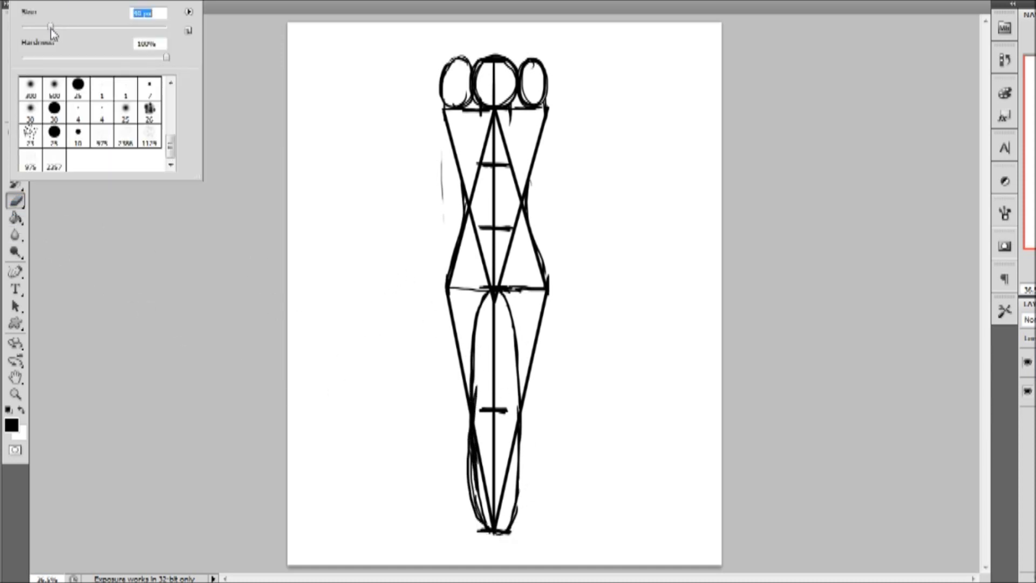
left_click_drag(479, 448, 482, 508)
Redraw the outer curves of both calves below the knees and erase the rough edge of the right one.
left_click(17, 151)
left_click_drag(471, 414, 468, 448)
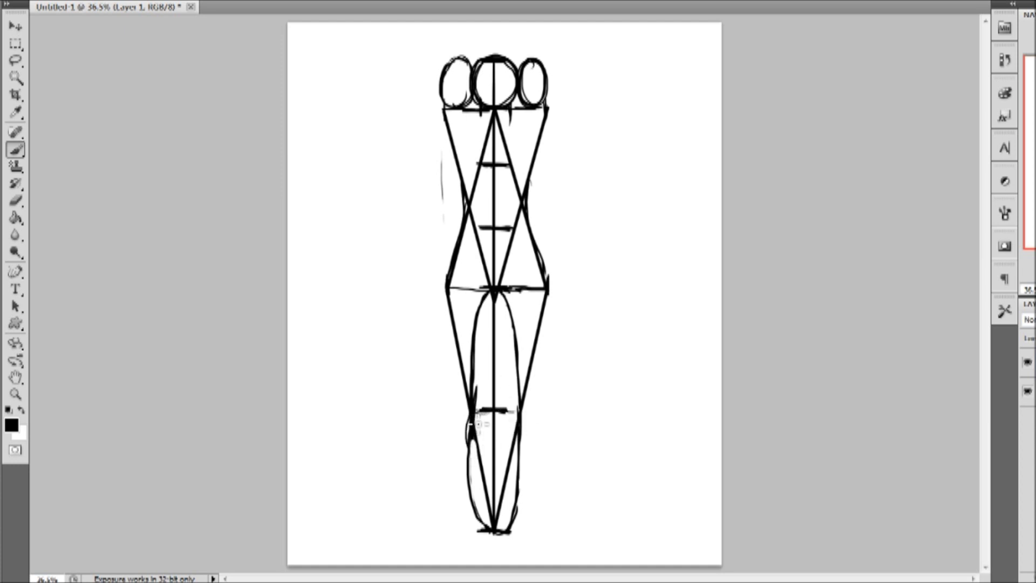
mouse_move(461, 369)
left_mouse_down()
mouse_move(467, 505)
mouse_move(478, 527)
mouse_move(485, 508)
left_mouse_up()
left_click_drag(526, 439, 520, 533)
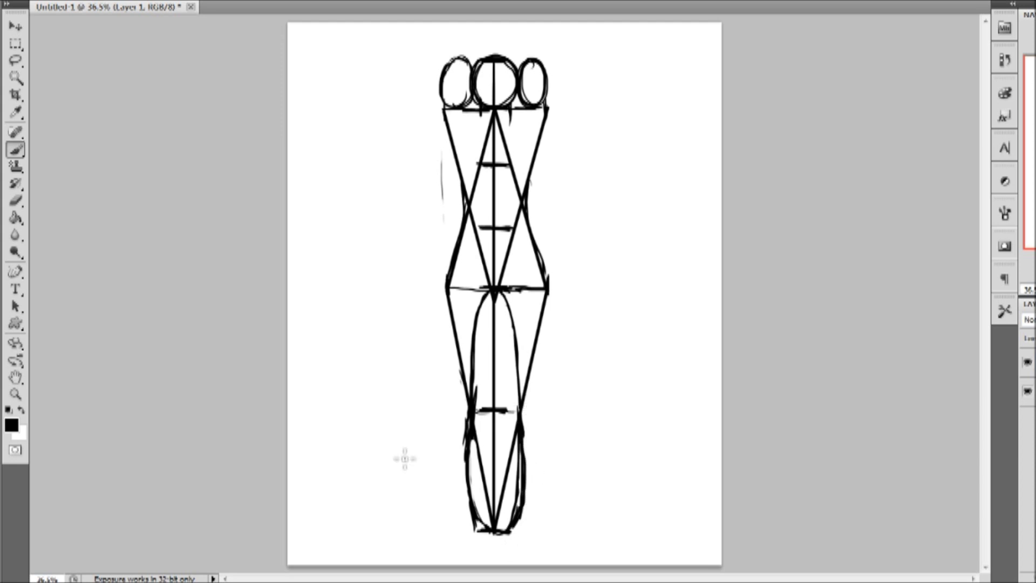
left_click(15, 200)
left_click_drag(527, 451, 523, 481)
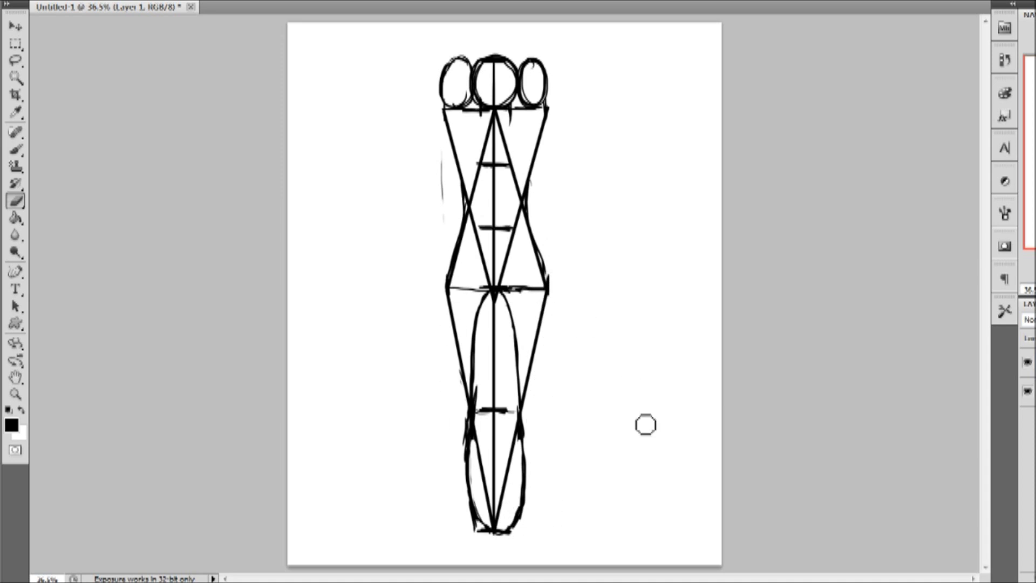
Extend the waist line and sketch the left arm with an oval upper arm, elbow circle, forearm and hand reaching below the hips.
left_click(15, 151)
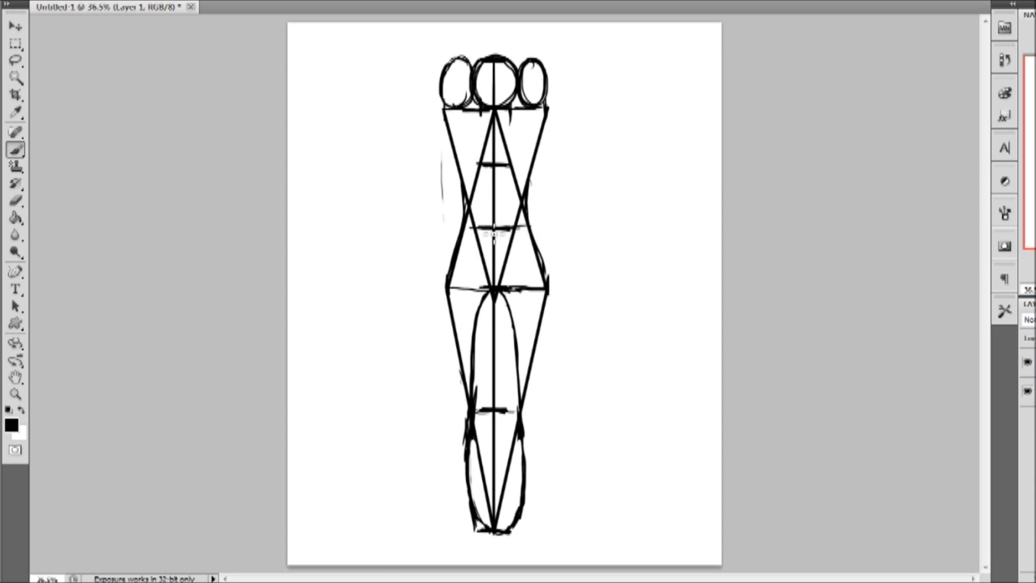
left_click_drag(467, 229, 532, 229)
mouse_move(443, 109)
left_mouse_down()
mouse_move(433, 205)
mouse_move(451, 229)
mouse_move(467, 145)
mouse_move(453, 111)
mouse_move(432, 182)
mouse_move(454, 114)
left_mouse_up()
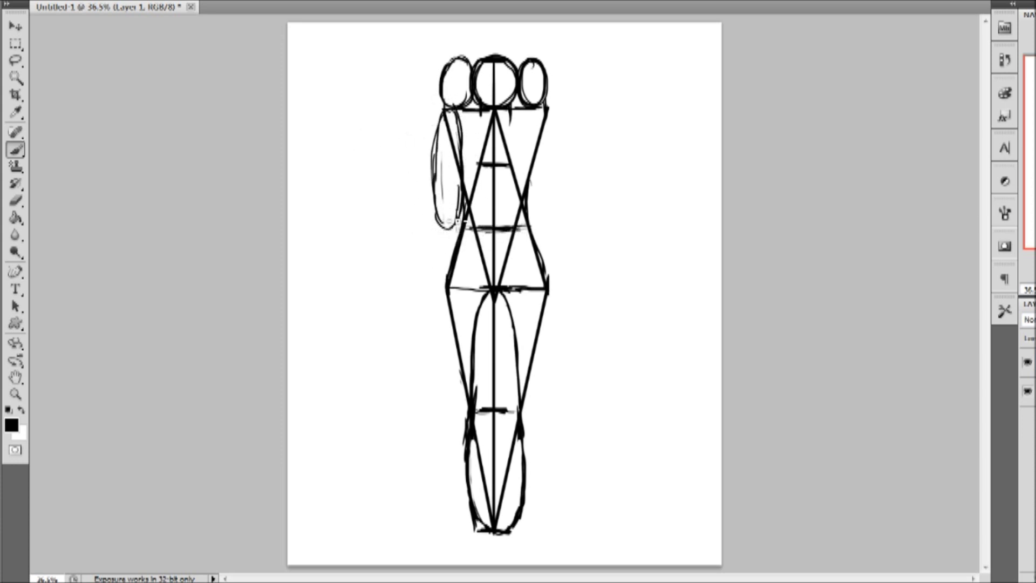
mouse_move(460, 216)
left_mouse_down()
mouse_move(444, 226)
mouse_move(434, 267)
mouse_move(443, 292)
mouse_move(459, 291)
mouse_move(453, 205)
mouse_move(436, 275)
mouse_move(446, 260)
left_mouse_up()
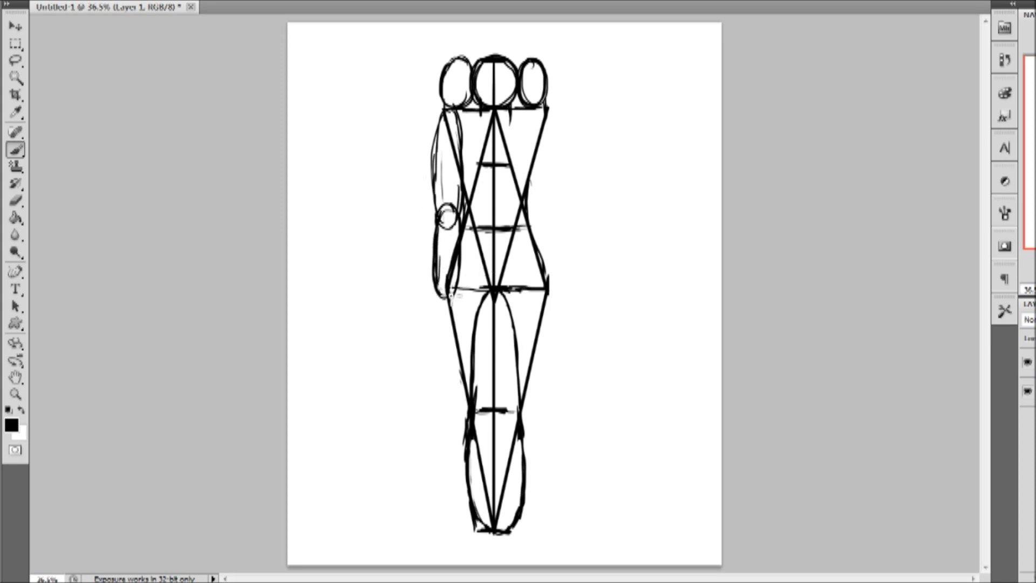
left_click_drag(445, 291, 504, 294)
mouse_move(436, 294)
left_mouse_down()
mouse_move(455, 356)
mouse_move(463, 312)
mouse_move(452, 292)
mouse_move(442, 346)
mouse_move(463, 329)
mouse_move(448, 293)
mouse_move(465, 319)
left_mouse_up()
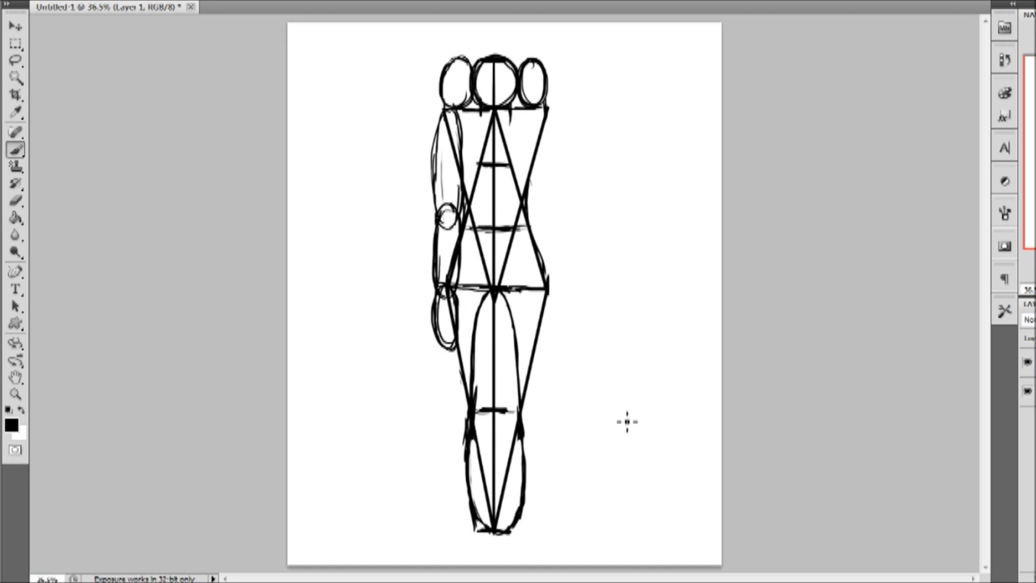
Move the figure to the left side of the page and draw a second vertical line with end ticks beside it on Layer 2.
left_click_drag(626, 426, 526, 432)
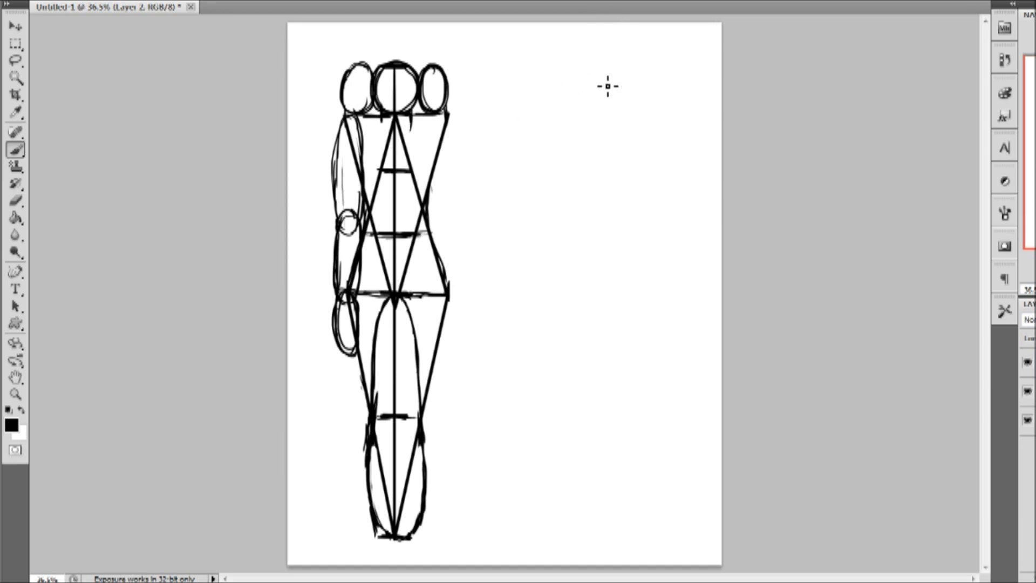
left_click_drag(596, 72, 615, 70)
left_click_drag(605, 542, 626, 532)
mouse_move(613, 534)
left_mouse_down()
mouse_move(595, 260)
mouse_move(592, 76)
left_mouse_up()
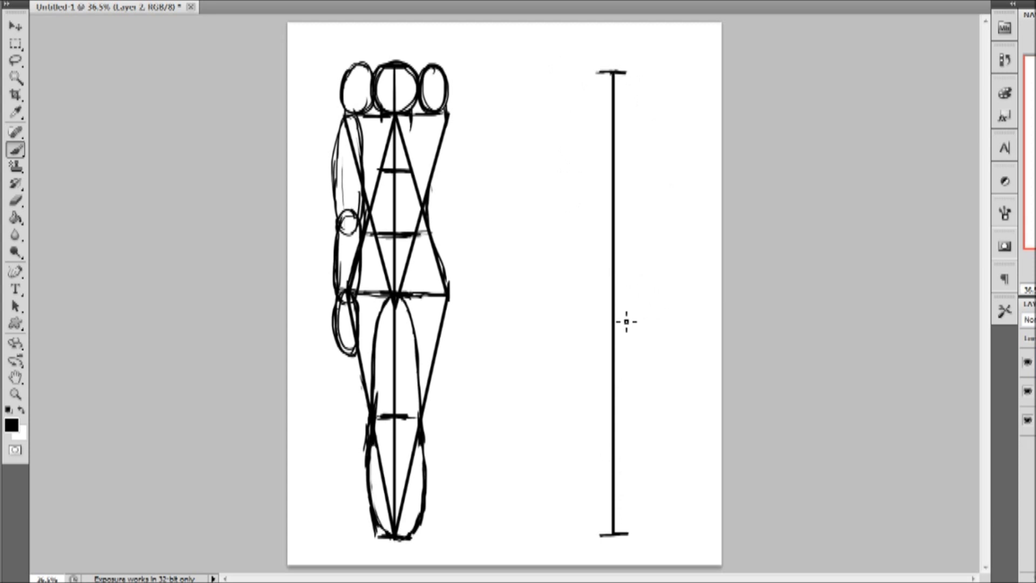
Divide the second vertical line with ticks at the hips, knees, chest, chin and waist.
left_click_drag(599, 297, 632, 297)
left_click_drag(602, 425, 631, 424)
left_click_drag(603, 181, 628, 178)
left_click_drag(607, 122, 627, 121)
left_click_drag(607, 235, 625, 236)
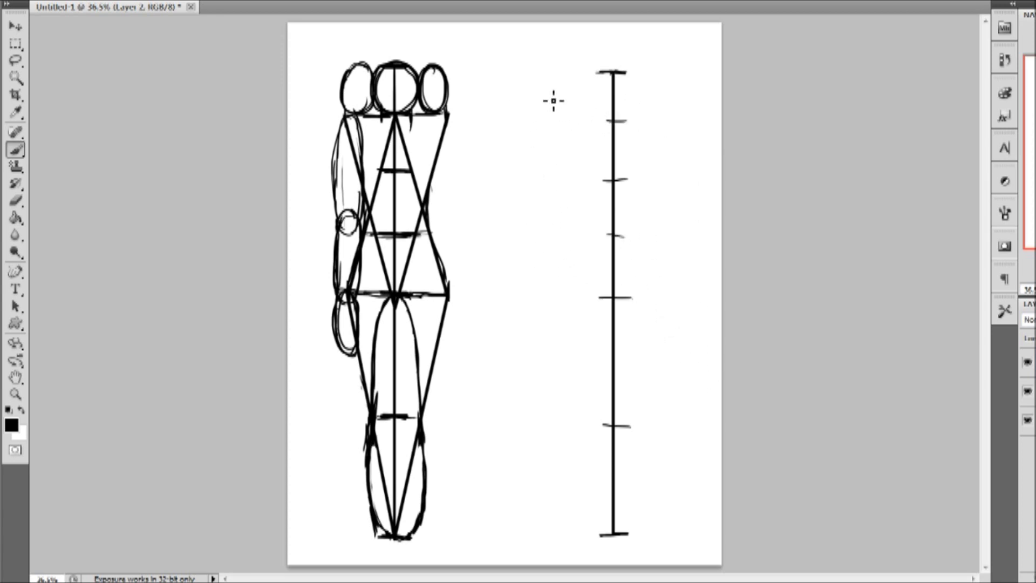
Draw the second figure's head and neck, and sketch its sloping shoulders using a light oval on each side as a width gauge.
mouse_move(616, 70)
left_mouse_down()
mouse_move(605, 123)
mouse_move(627, 127)
mouse_move(635, 98)
mouse_move(629, 80)
mouse_move(599, 104)
mouse_move(612, 76)
mouse_move(632, 87)
mouse_move(638, 109)
mouse_move(600, 98)
mouse_move(599, 115)
mouse_move(620, 119)
mouse_move(600, 128)
left_mouse_up()
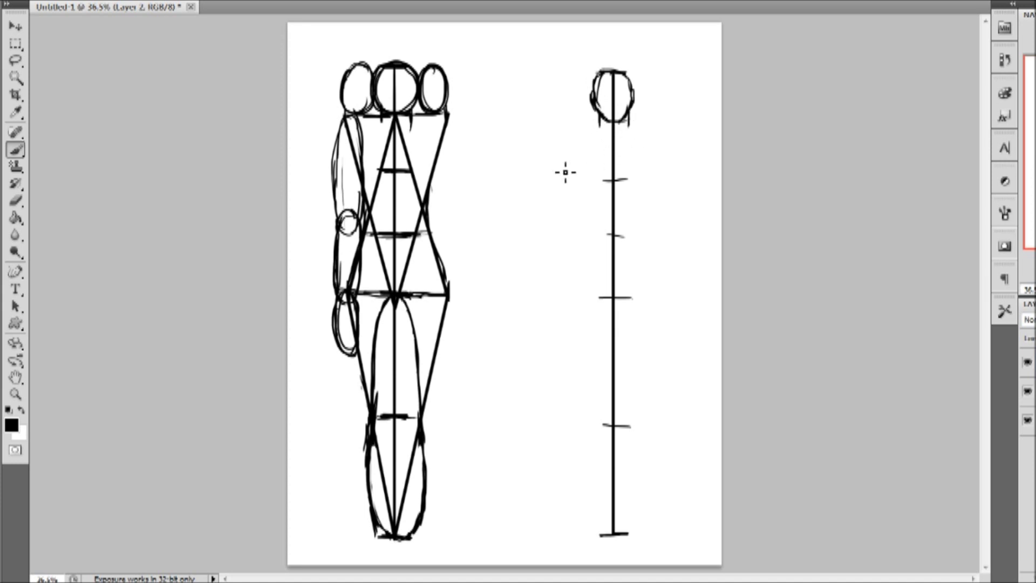
left_click_drag(586, 75, 573, 116)
mouse_move(648, 78)
left_mouse_down()
mouse_move(654, 115)
mouse_move(641, 82)
left_mouse_up()
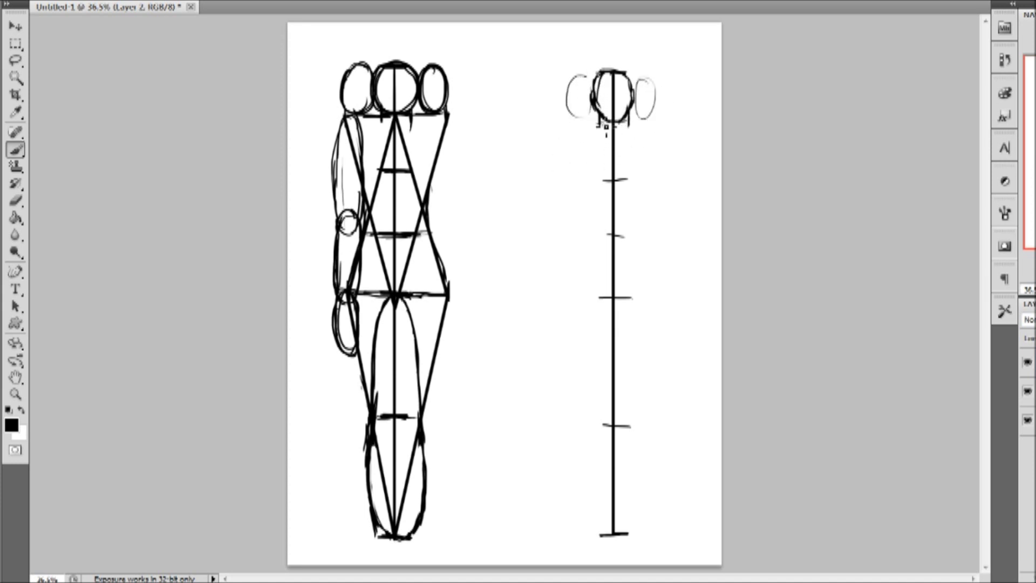
mouse_move(591, 131)
left_mouse_down()
mouse_move(572, 110)
mouse_move(568, 149)
left_mouse_up()
mouse_move(630, 124)
left_mouse_down()
mouse_move(655, 125)
mouse_move(660, 151)
left_mouse_up()
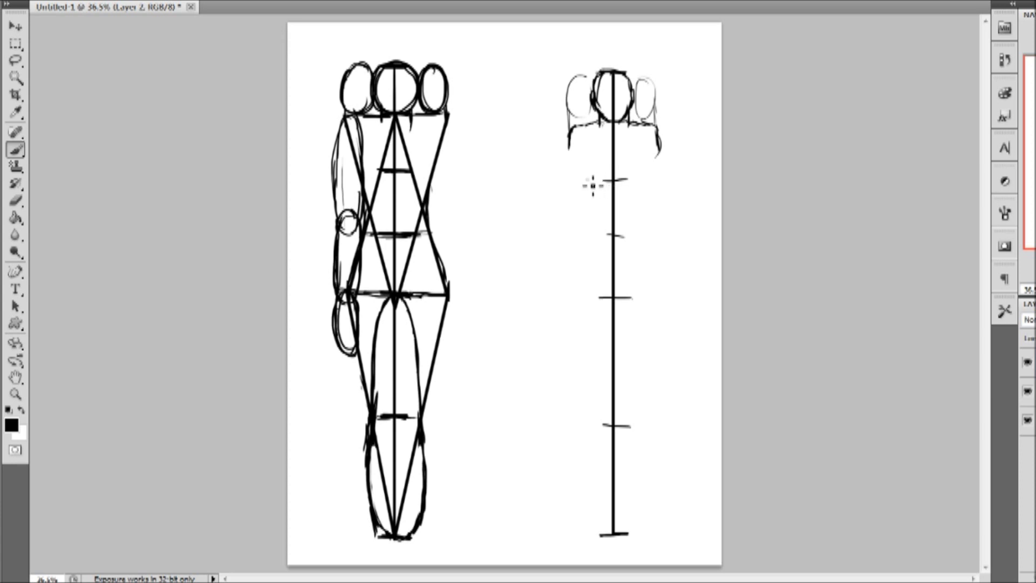
Widen the second figure's chest line and mark its hip width with a short vertical tick on each side.
left_click_drag(587, 180, 644, 179)
left_click_drag(580, 143, 589, 192)
left_click_drag(567, 290, 566, 309)
left_click_drag(663, 290, 663, 306)
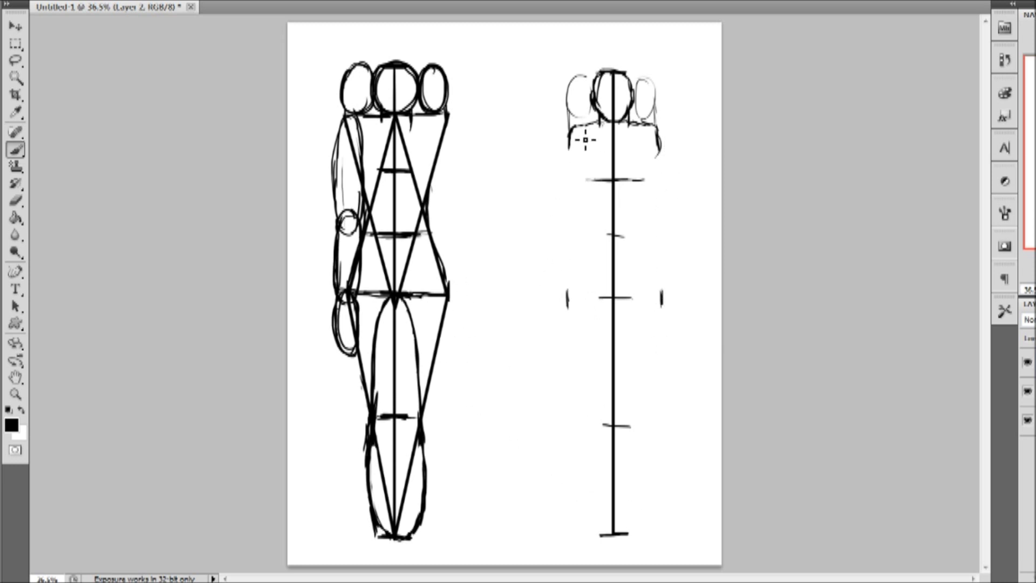
Sketch light crossing triangle guides between the second figure's shoulders and hips, and outline both torso sides curving in at the waist.
left_click_drag(573, 162, 609, 294)
left_click_drag(642, 241, 659, 173)
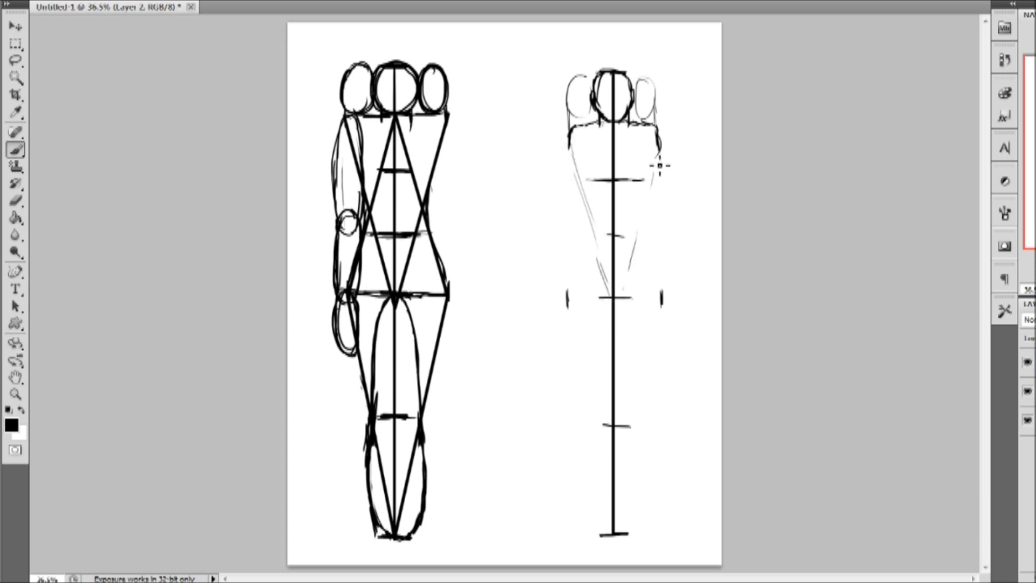
left_click_drag(568, 292, 587, 237)
left_click_drag(612, 134, 593, 216)
mouse_move(661, 296)
left_mouse_down()
mouse_move(615, 133)
mouse_move(578, 157)
mouse_move(593, 222)
left_mouse_up()
mouse_move(617, 183)
left_mouse_down()
mouse_move(651, 180)
mouse_move(591, 215)
mouse_move(568, 306)
left_mouse_up()
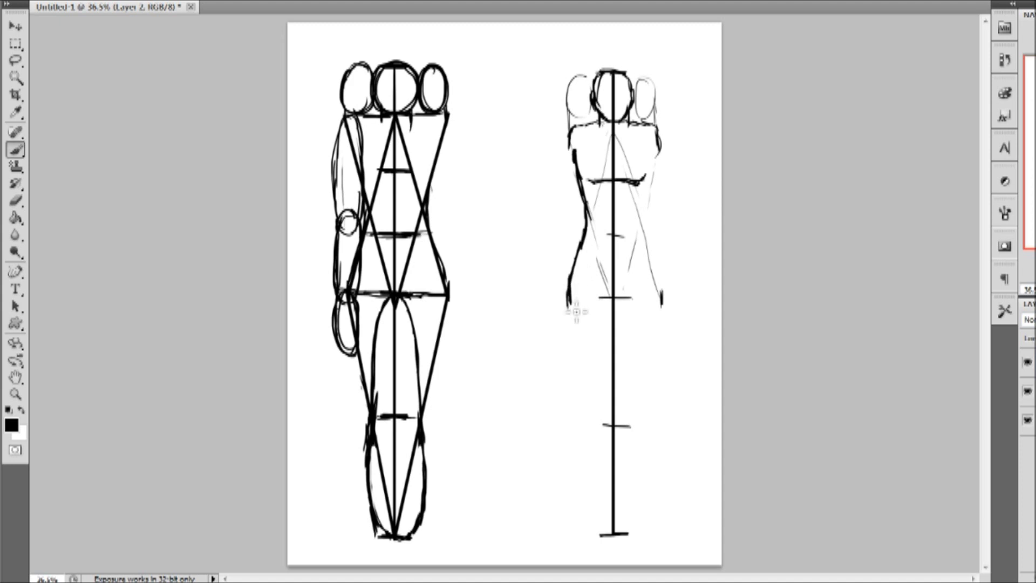
left_click_drag(652, 151, 662, 307)
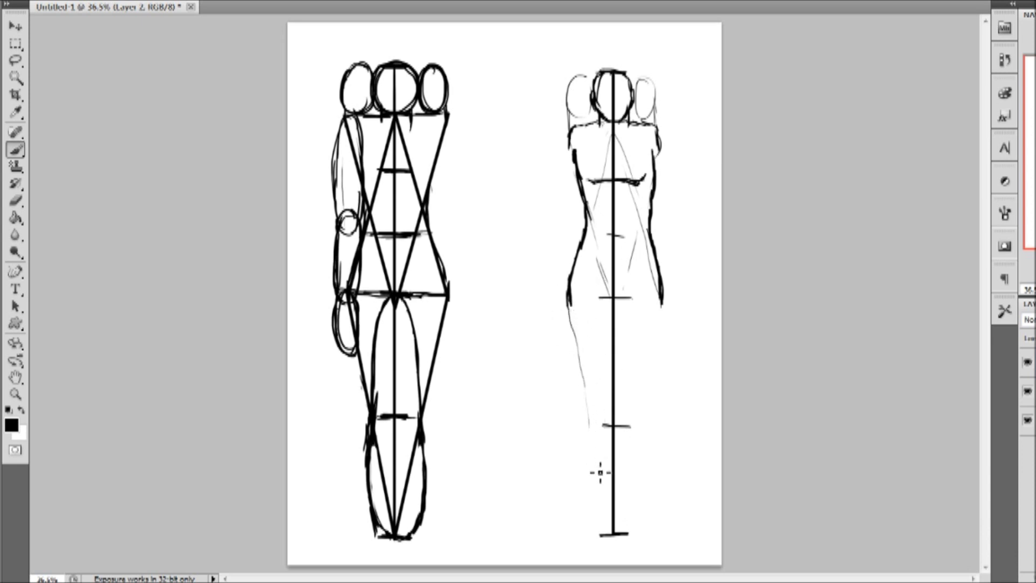
Sketch light tapering guide lines for the second figure's legs from the hips to the foot of the centre line.
mouse_move(604, 526)
left_mouse_down()
mouse_move(571, 342)
mouse_move(600, 477)
left_mouse_up()
left_click_drag(634, 530, 655, 385)
left_click_drag(667, 336, 635, 471)
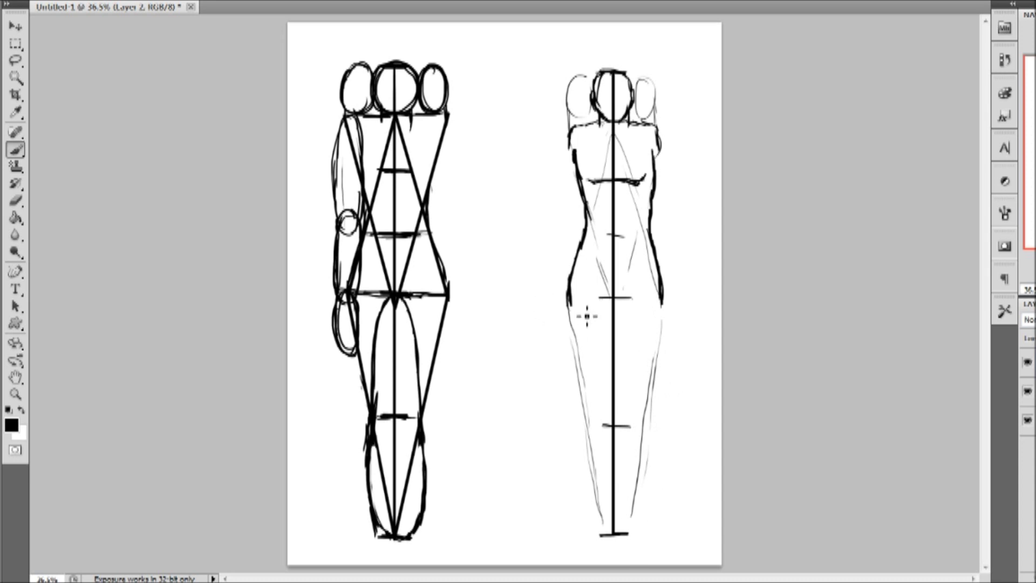
mouse_move(612, 326)
left_mouse_down()
mouse_move(590, 458)
mouse_move(620, 532)
mouse_move(631, 515)
left_mouse_up()
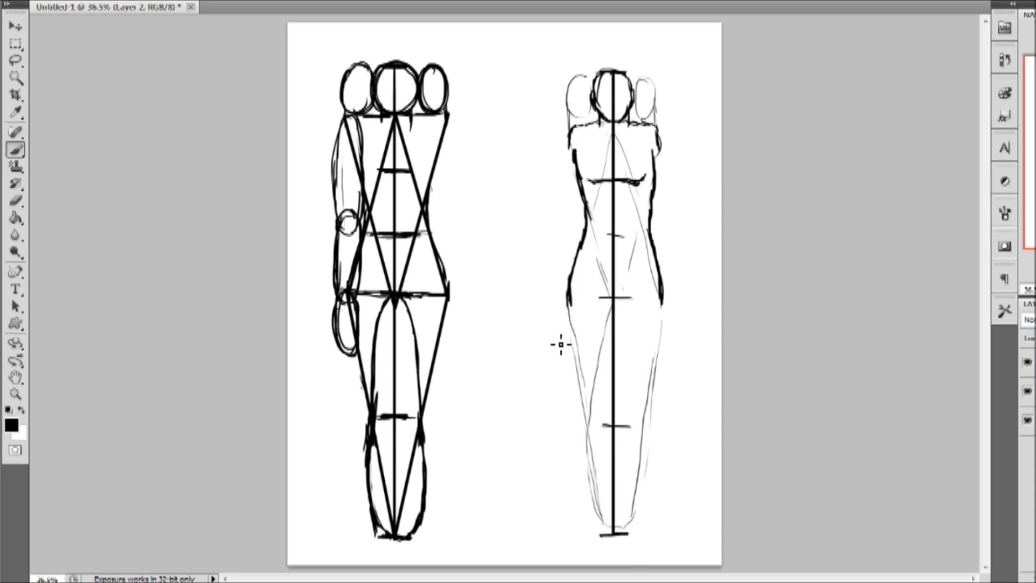
Outline the outer side of the second figure's left-hand leg and its foot with heavier strokes.
left_click_drag(574, 307, 583, 409)
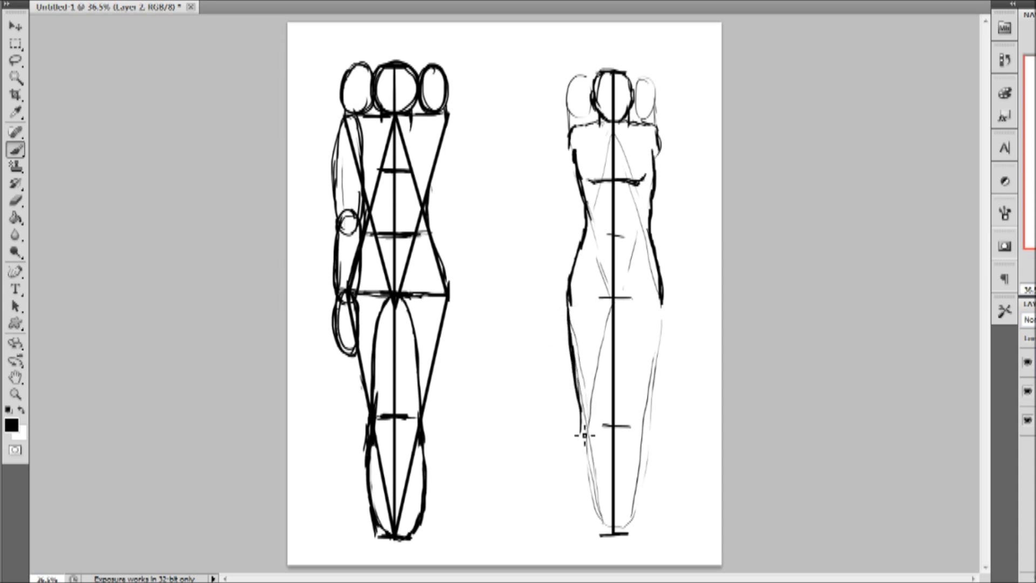
mouse_move(578, 447)
left_mouse_down()
mouse_move(592, 475)
mouse_move(585, 427)
left_mouse_up()
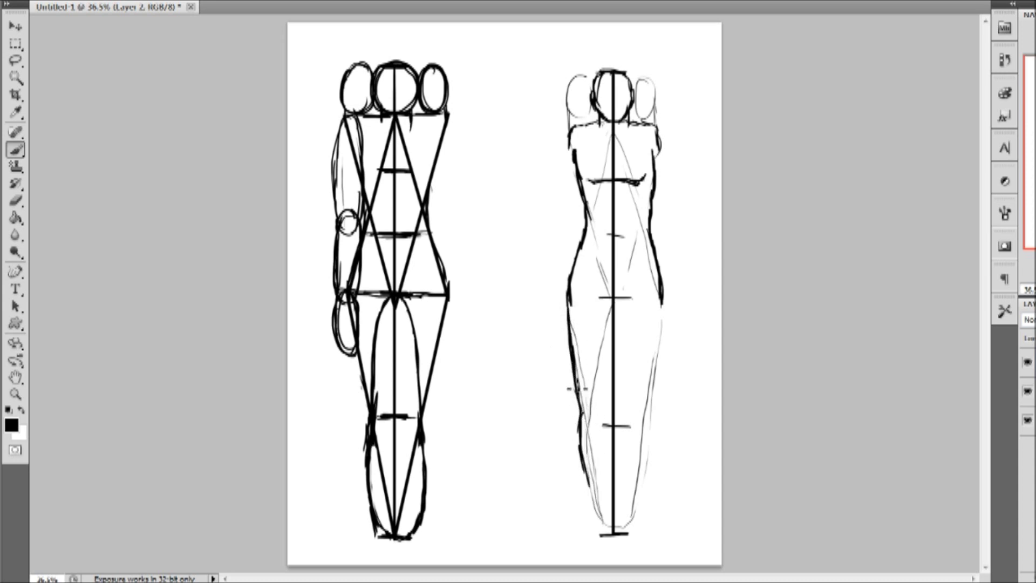
mouse_move(587, 472)
left_mouse_down()
mouse_move(594, 503)
mouse_move(582, 531)
mouse_move(618, 519)
left_mouse_up()
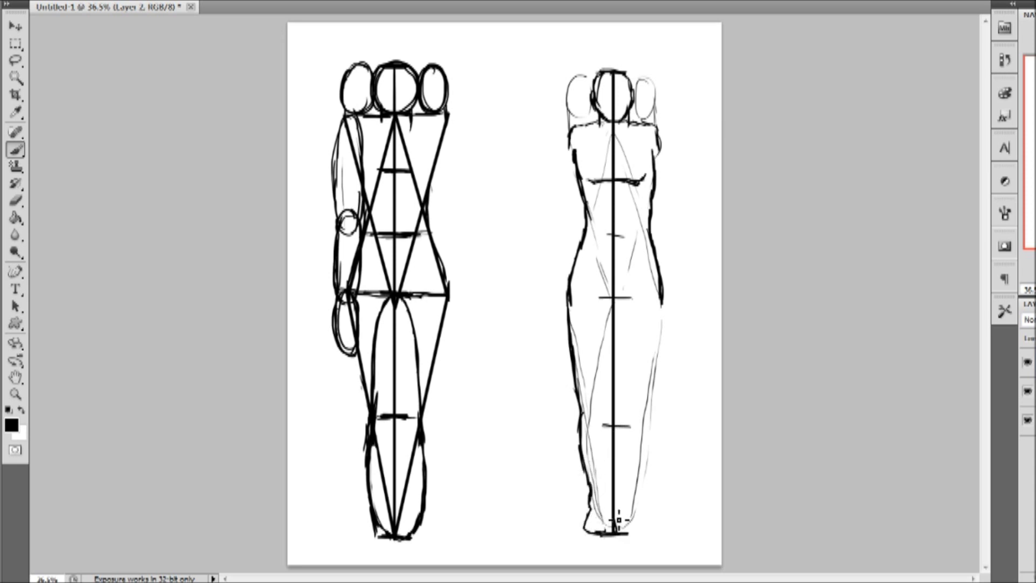
Outline the second figure's right-hand leg and foot, and add the inner-leg, crotch and knee marks plus curved lines across the thighs and lower waist.
left_click_drag(668, 322, 659, 409)
mouse_move(662, 423)
left_mouse_down()
mouse_move(649, 486)
mouse_move(658, 531)
mouse_move(625, 537)
mouse_move(615, 492)
left_mouse_up()
left_click_drag(620, 532, 614, 486)
mouse_move(624, 409)
left_mouse_down()
mouse_move(643, 424)
mouse_move(643, 436)
mouse_move(600, 426)
left_mouse_up()
mouse_move(620, 495)
left_mouse_down()
mouse_move(621, 290)
mouse_move(621, 376)
mouse_move(608, 301)
mouse_move(620, 323)
mouse_move(625, 310)
mouse_move(579, 299)
mouse_move(600, 313)
mouse_move(580, 350)
mouse_move(667, 333)
left_mouse_up()
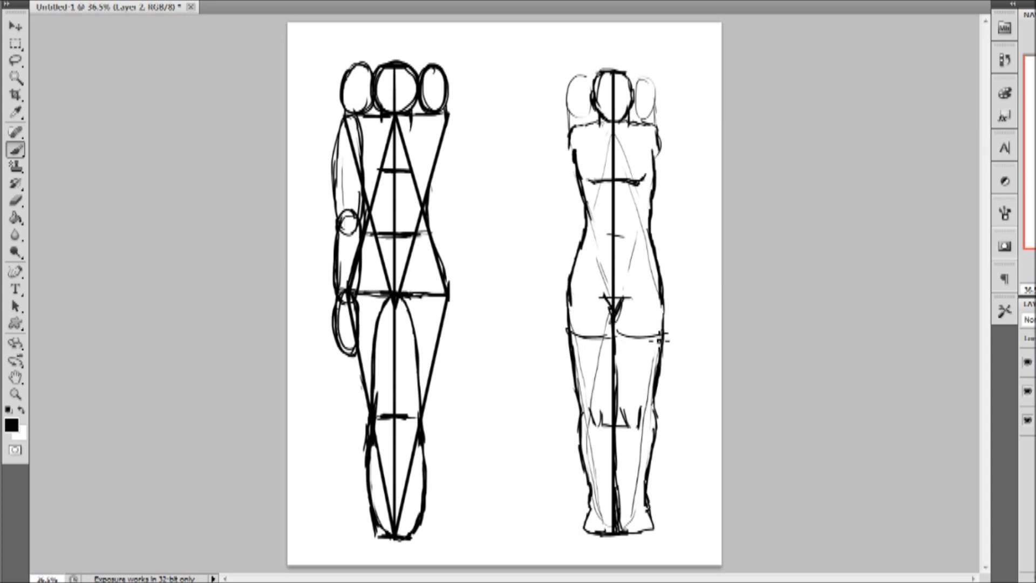
mouse_move(578, 260)
left_mouse_down()
mouse_move(634, 270)
mouse_move(597, 267)
mouse_move(669, 257)
left_mouse_up()
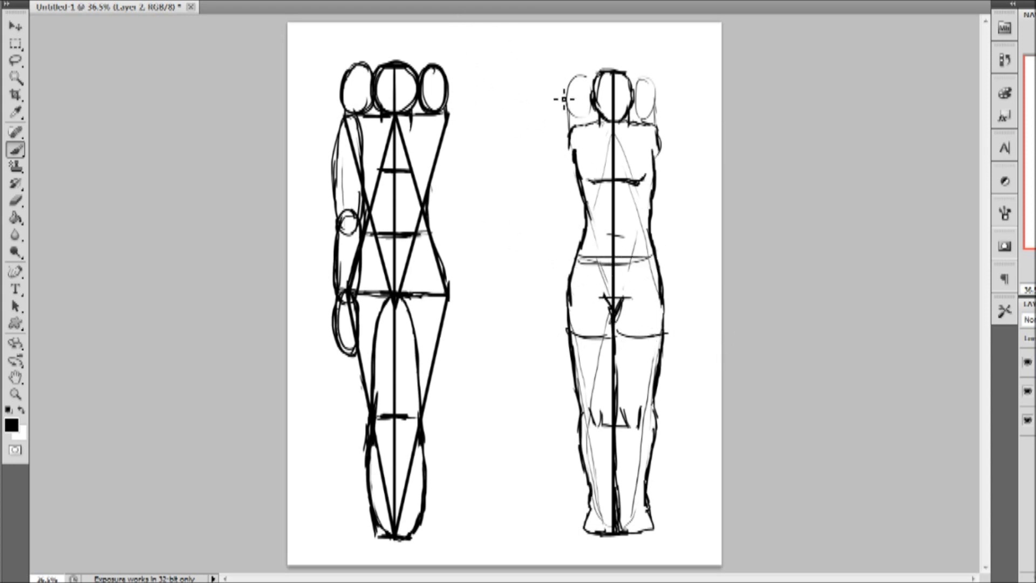
Draw the second figure's arms and hands from shoulders to mid-thigh, using short waist, hip and mid-thigh ticks as gauges, and add toes.
left_click_drag(572, 129, 561, 153)
left_click_drag(606, 234, 624, 234)
mouse_move(576, 141)
left_mouse_down()
mouse_move(561, 162)
mouse_move(561, 239)
left_mouse_up()
mouse_move(578, 138)
left_mouse_down()
mouse_move(561, 243)
mouse_move(572, 236)
mouse_move(560, 310)
mouse_move(598, 306)
left_mouse_up()
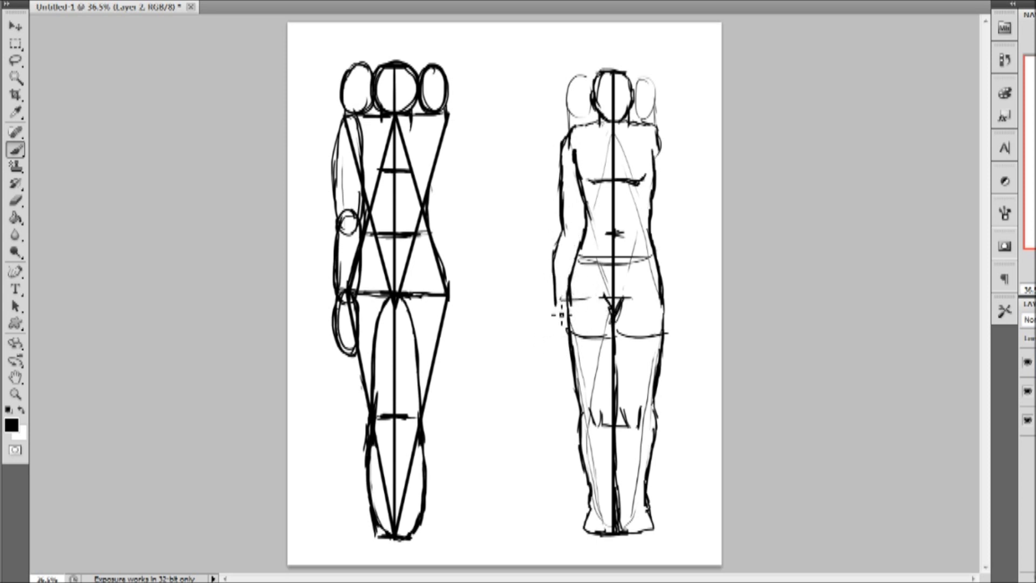
left_click_drag(556, 333, 560, 358)
left_click_drag(626, 366, 564, 361)
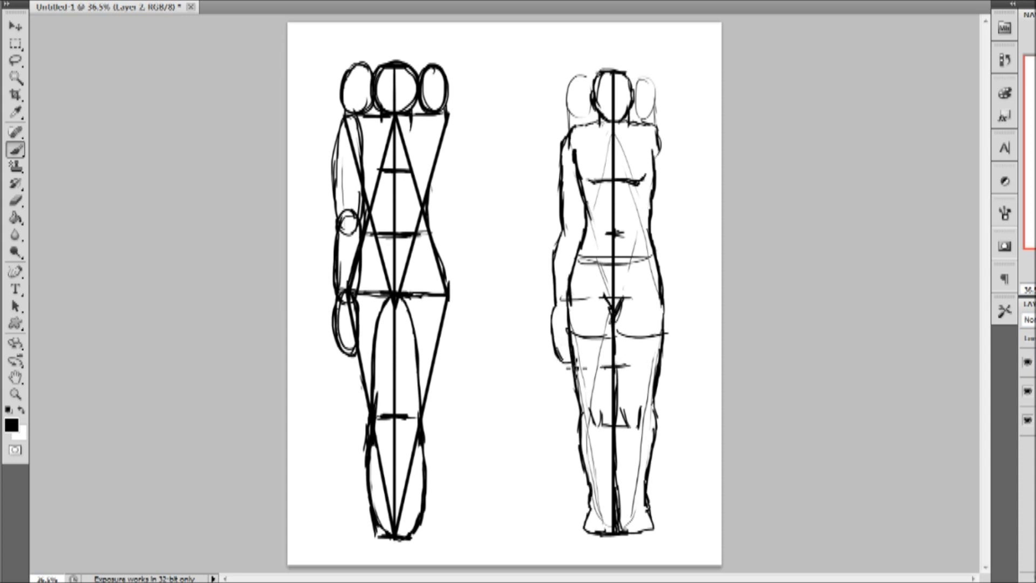
mouse_move(658, 129)
left_mouse_down()
mouse_move(668, 135)
mouse_move(682, 250)
mouse_move(671, 363)
mouse_move(685, 354)
mouse_move(678, 299)
left_mouse_up()
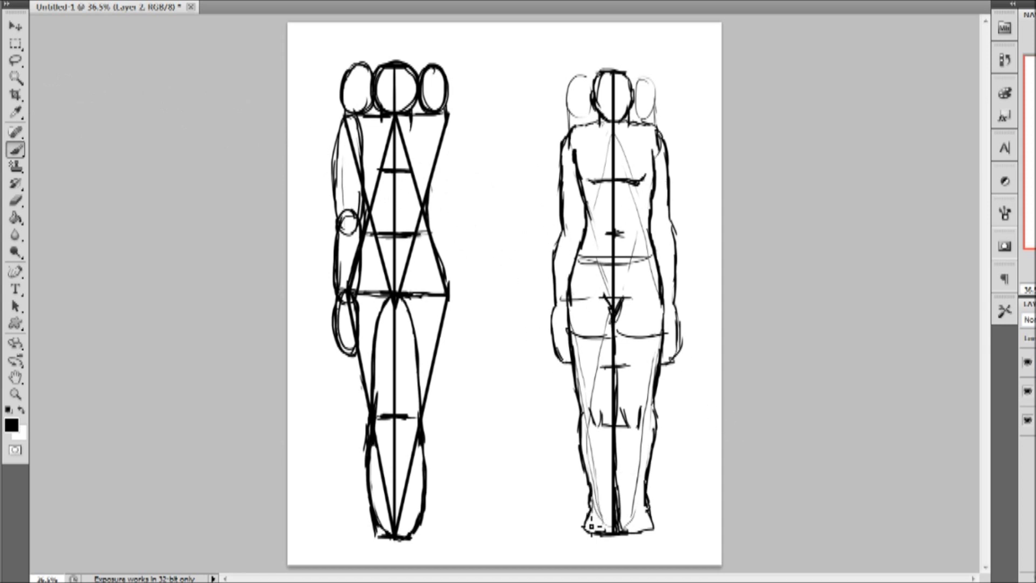
left_click_drag(588, 534, 611, 535)
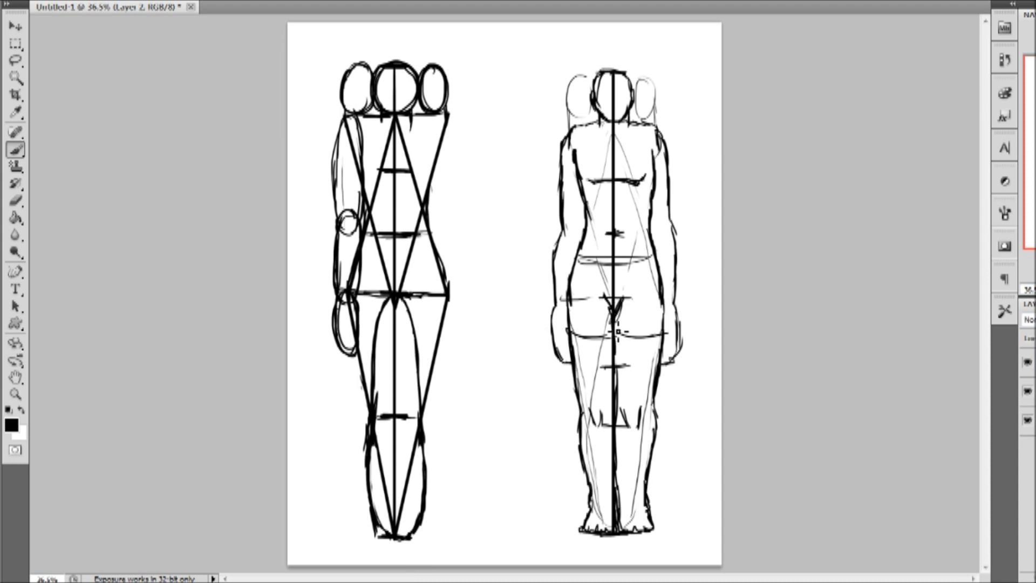
Extend the canvas on its right side with the Crop tool to make room for a third figure.
left_click(15, 94)
mouse_move(291, 30)
left_mouse_down()
mouse_move(854, 529)
mouse_move(855, 566)
left_mouse_up()
left_click_drag(717, 298, 934, 297)
key("Return")
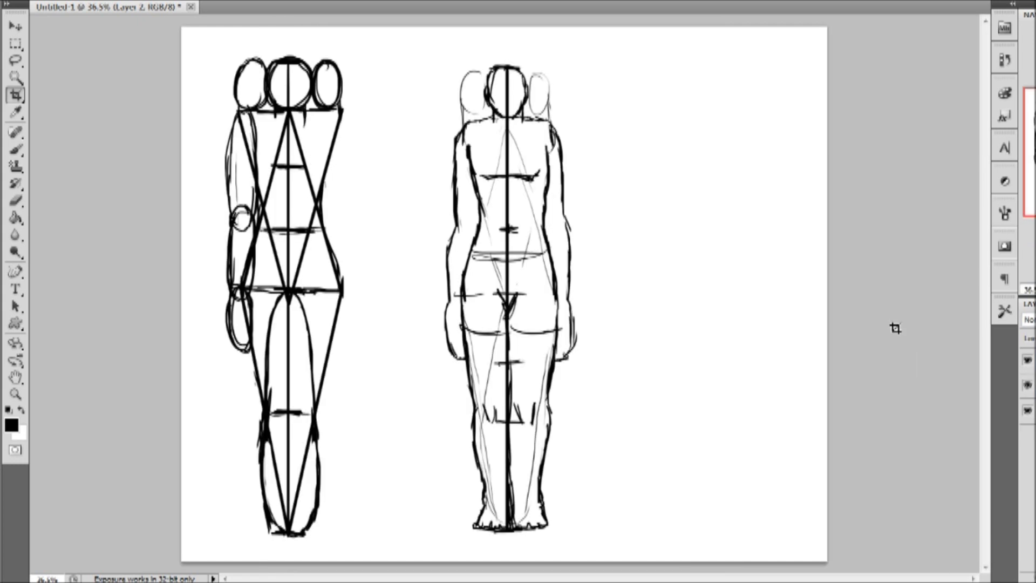
Brush a third figure's oval head, neck, slanted shoulders and torso in the empty space beside the second figure.
left_click(15, 149)
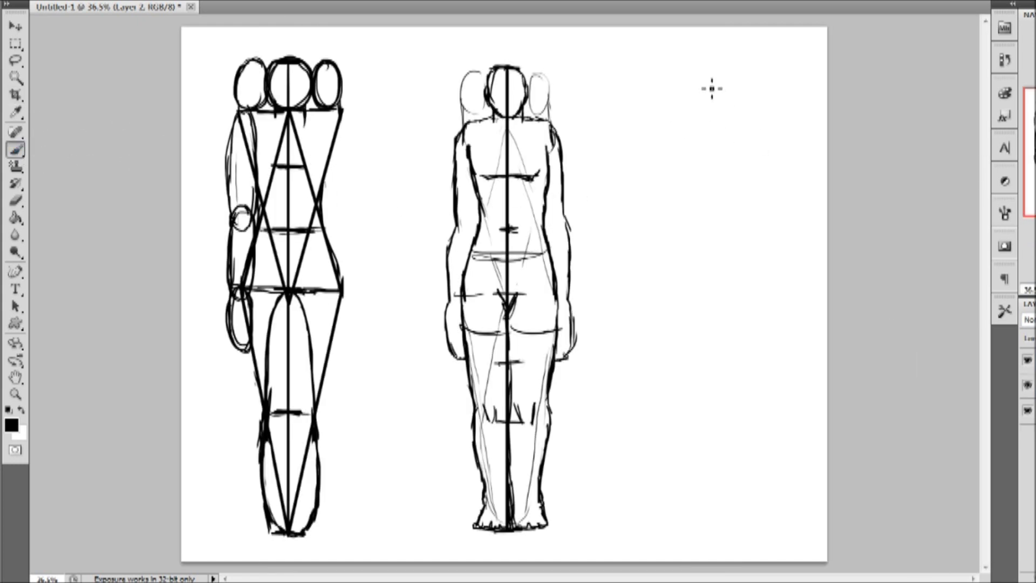
mouse_move(704, 89)
left_mouse_down()
mouse_move(710, 125)
mouse_move(715, 86)
mouse_move(705, 119)
left_mouse_up()
mouse_move(703, 81)
left_mouse_down()
mouse_move(710, 136)
mouse_move(697, 122)
mouse_move(697, 141)
mouse_move(714, 116)
mouse_move(697, 138)
mouse_move(749, 127)
mouse_move(777, 187)
mouse_move(775, 178)
mouse_move(775, 215)
mouse_move(781, 199)
mouse_move(792, 220)
mouse_move(746, 271)
mouse_move(759, 286)
mouse_move(737, 292)
mouse_move(737, 273)
mouse_move(752, 275)
mouse_move(738, 253)
mouse_move(778, 215)
mouse_move(734, 162)
left_mouse_up()
mouse_move(672, 136)
left_mouse_down()
mouse_move(648, 206)
mouse_move(663, 257)
left_mouse_up()
Draw the third figure's legs in a wide stance with feet, and its bent arms with the hands at the hips.
mouse_move(738, 167)
left_mouse_down()
mouse_move(736, 227)
mouse_move(745, 207)
mouse_move(744, 238)
mouse_move(728, 203)
mouse_move(676, 204)
mouse_move(680, 157)
mouse_move(683, 299)
mouse_move(699, 326)
mouse_move(728, 289)
mouse_move(760, 282)
mouse_move(737, 294)
mouse_move(763, 291)
mouse_move(756, 257)
mouse_move(778, 411)
mouse_move(796, 429)
mouse_move(817, 524)
mouse_move(755, 539)
mouse_move(758, 494)
mouse_move(773, 481)
mouse_move(720, 339)
mouse_move(729, 398)
left_mouse_up()
mouse_move(676, 290)
left_mouse_down()
mouse_move(691, 377)
mouse_move(690, 488)
mouse_move(664, 507)
mouse_move(707, 521)
mouse_move(723, 488)
mouse_move(728, 354)
mouse_move(724, 523)
left_mouse_up()
left_click_drag(718, 367, 723, 514)
left_click_drag(657, 233, 675, 276)
left_click_drag(652, 209, 676, 280)
left_click_drag(676, 282, 681, 341)
Shift the second and third figures slightly left together, and make the Background layer active.
left_click(15, 26)
left_click_drag(748, 356, 735, 353)
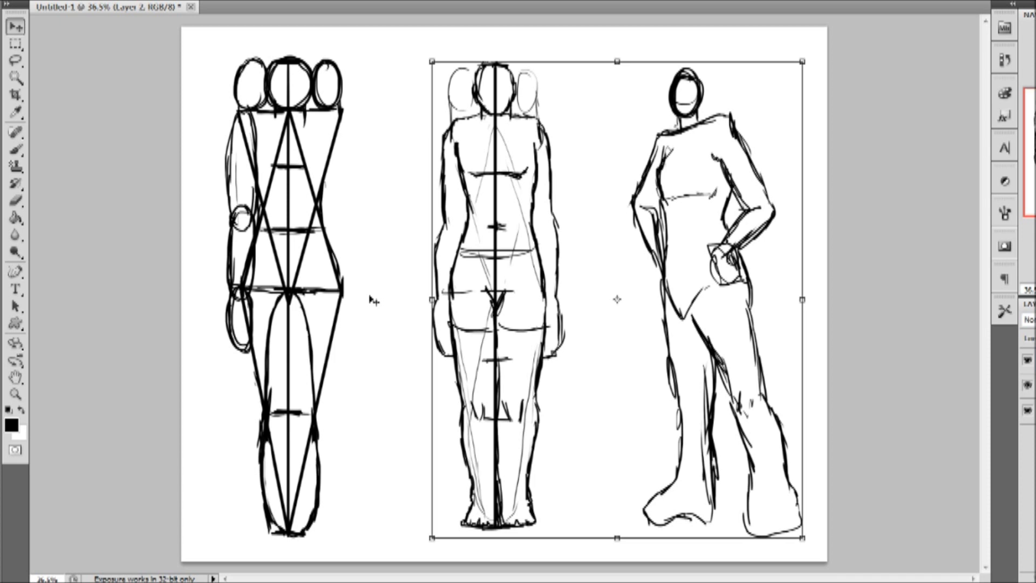
left_click(1034, 411)
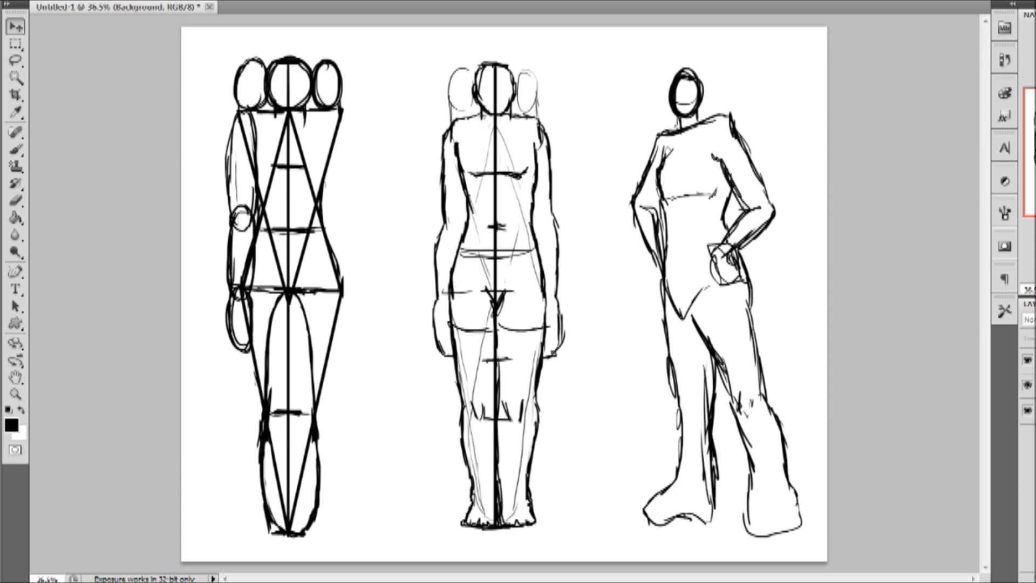